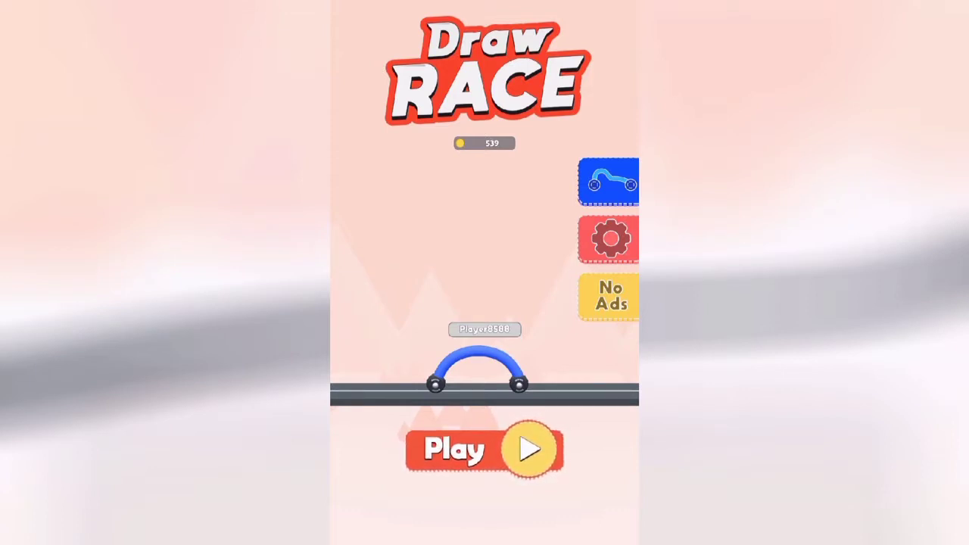
- Win level 2, then start level 3 with the car redrawn as a flatter curve
{"action": "left_click", "coordinate": [484, 449]}
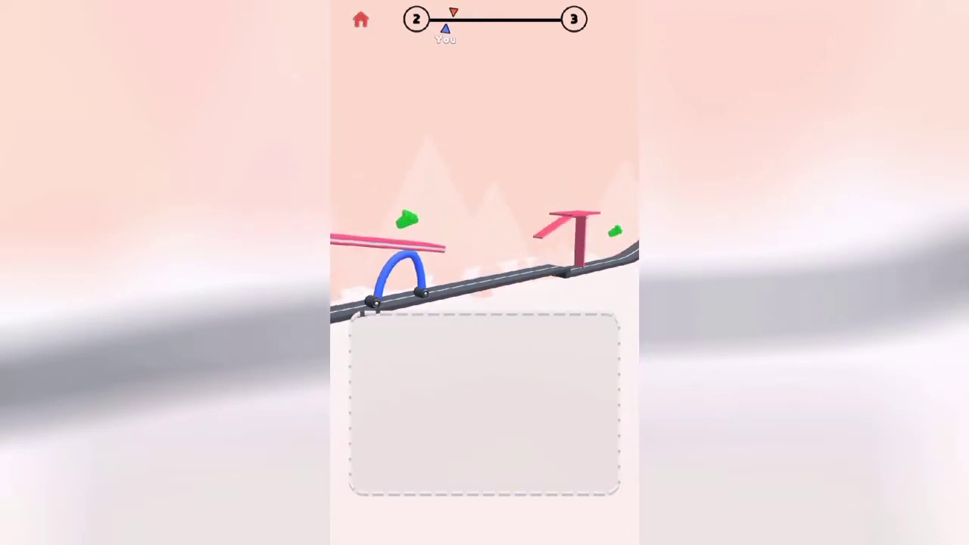
{"action": "left_click", "coordinate": [484, 449]}
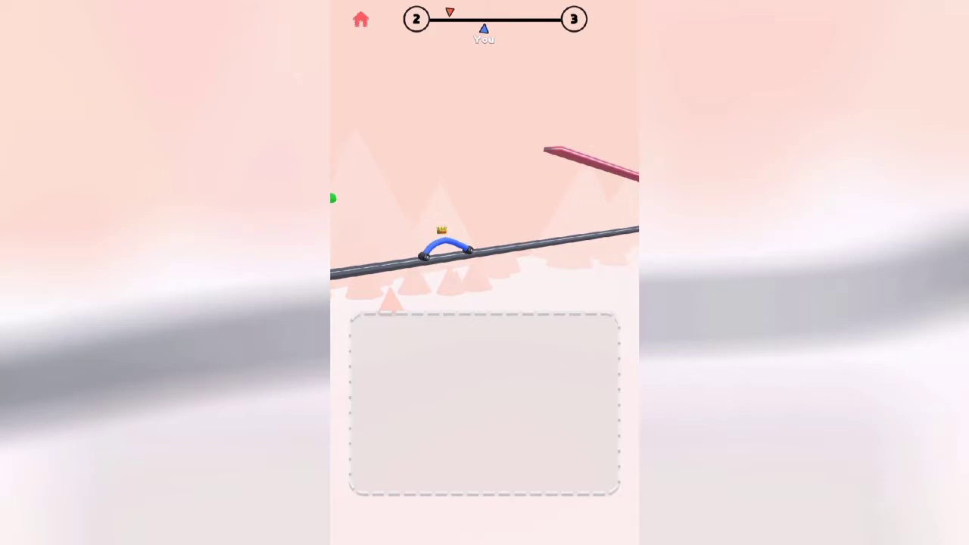
{"action": "left_click_drag", "start_coordinate": [445, 446], "coordinate": [495, 433]}
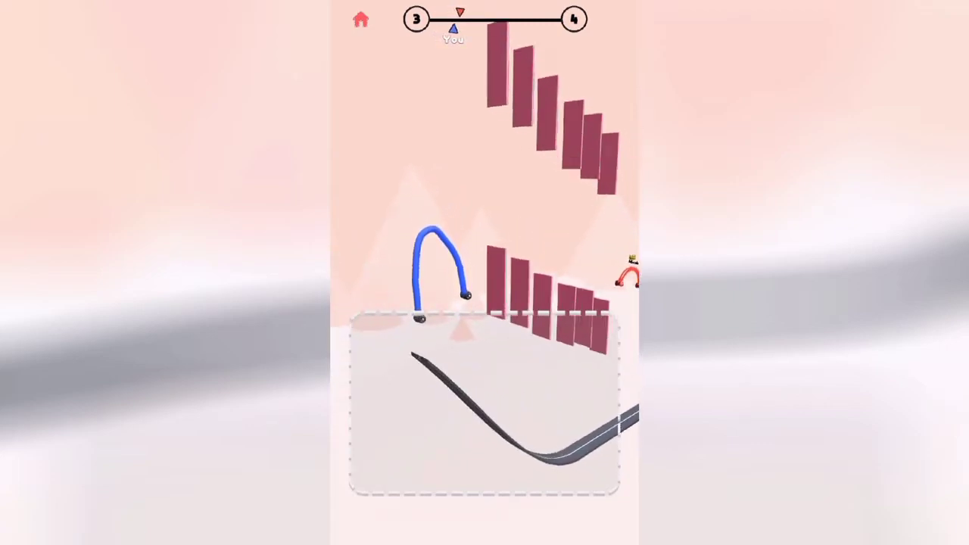
- Redraw the car as a flat bar to win level 3, reaching 2124 coins
{"action": "left_click_drag", "start_coordinate": [409, 402], "coordinate": [560, 402]}
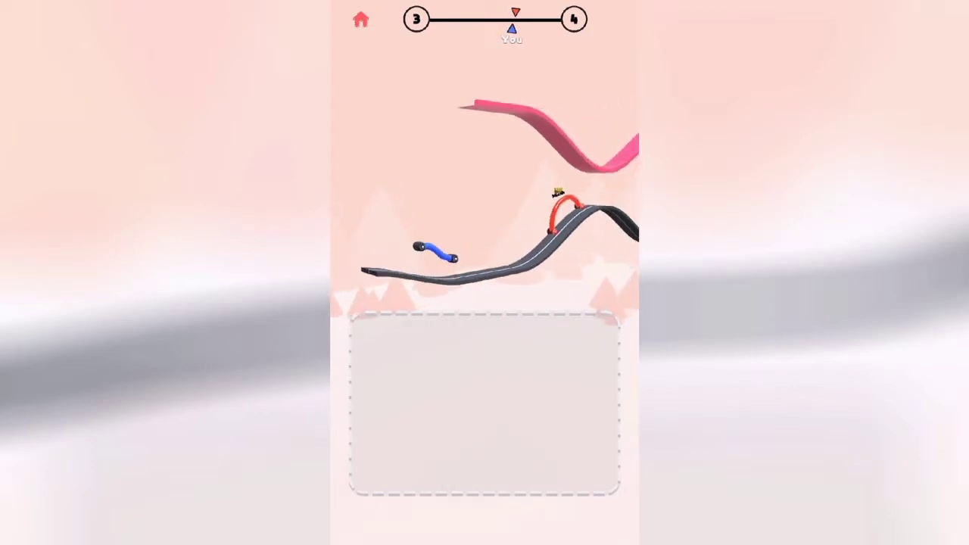
{"action": "left_click_drag", "start_coordinate": [477, 463], "coordinate": [538, 456]}
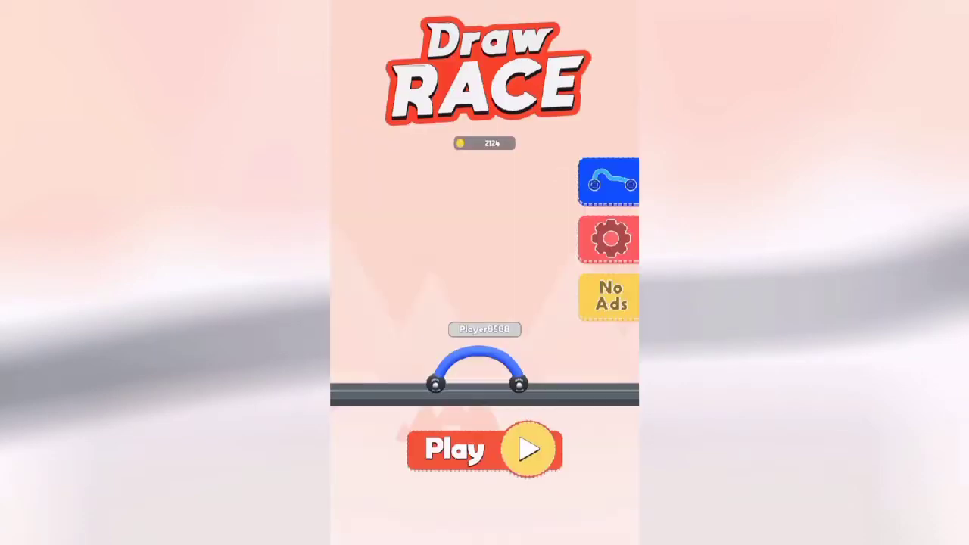
- Start level 4 against Grant and redraw the car as a long flat bar
{"action": "left_click", "coordinate": [530, 450]}
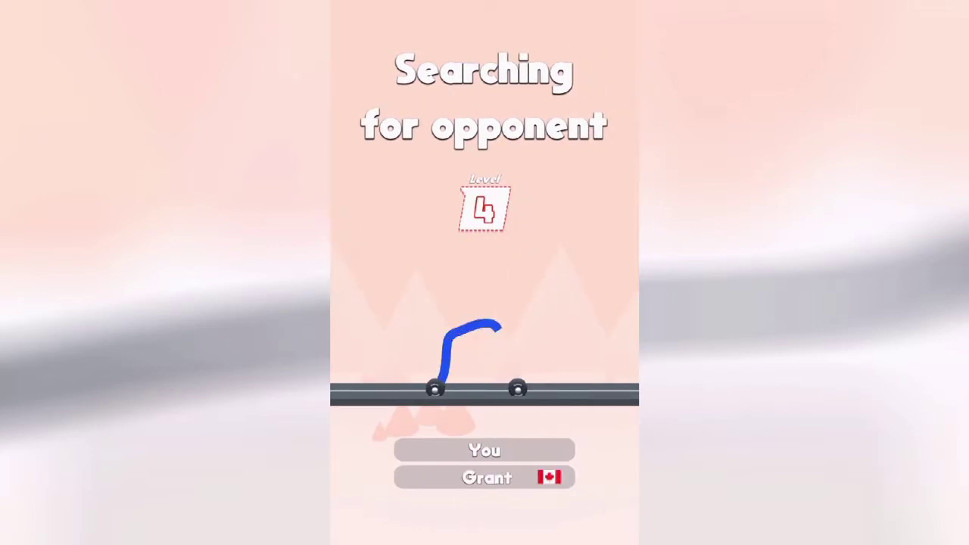
{"action": "left_click_drag", "start_coordinate": [364, 459], "coordinate": [364, 458]}
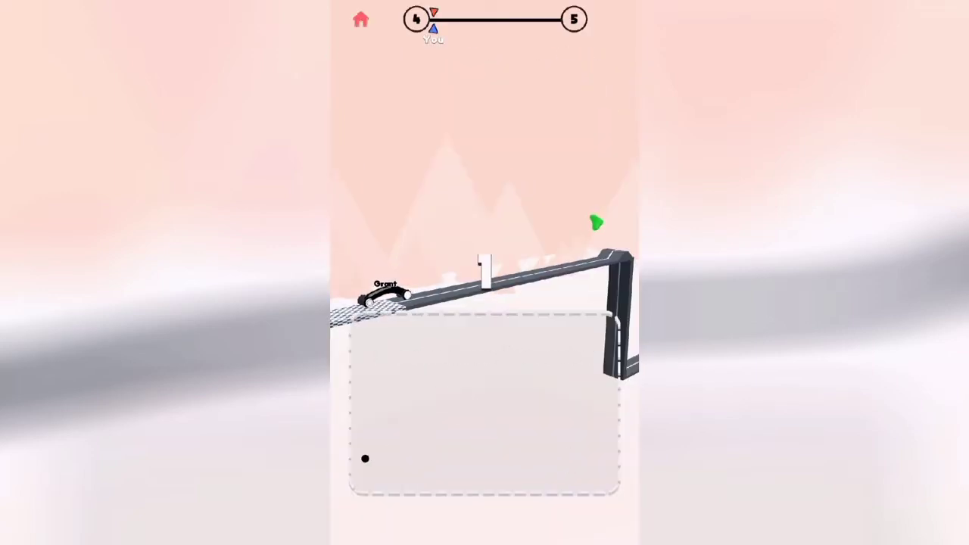
{"action": "left_click_drag", "start_coordinate": [587, 435], "coordinate": [587, 435]}
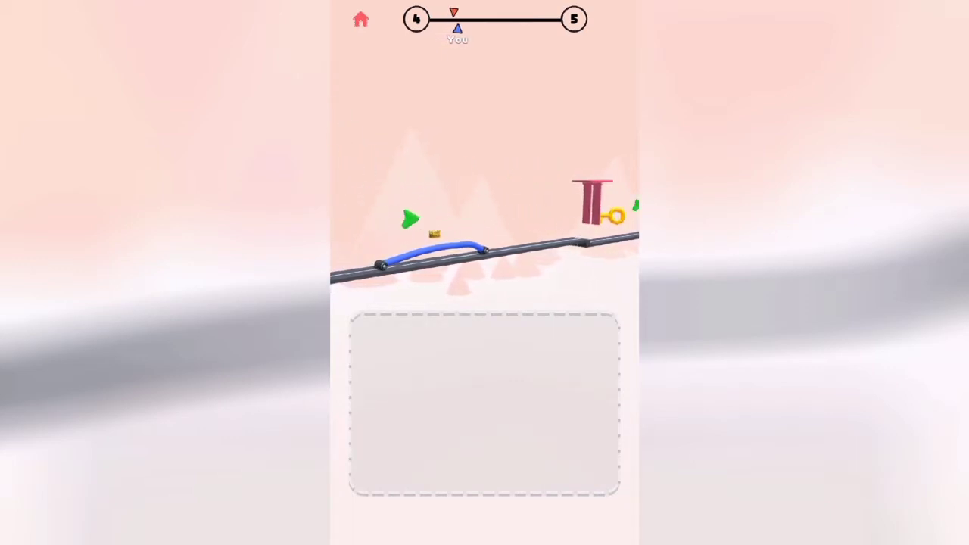
{"action": "left_click_drag", "start_coordinate": [363, 465], "coordinate": [588, 466]}
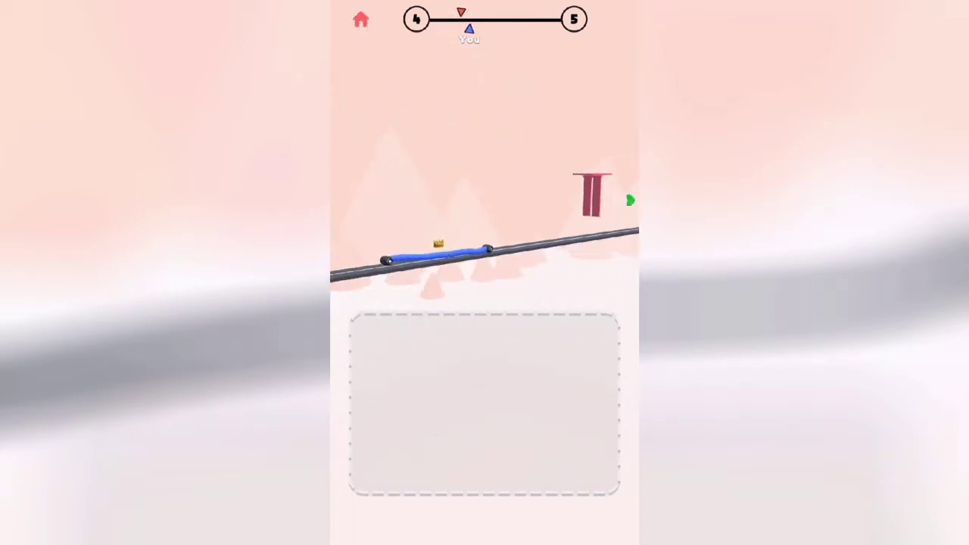
{"action": "left_click_drag", "start_coordinate": [371, 451], "coordinate": [518, 434]}
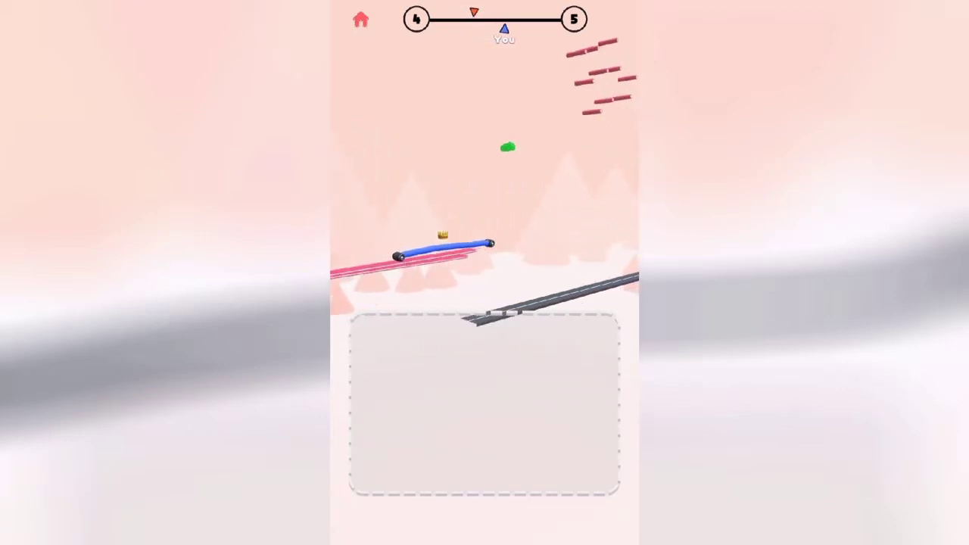
{"action": "left_click_drag", "start_coordinate": [371, 471], "coordinate": [383, 468]}
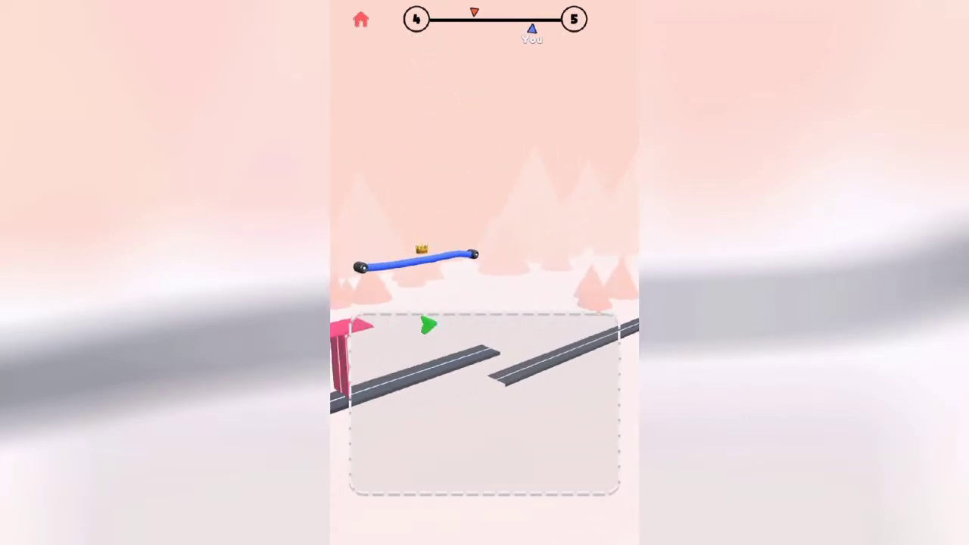
- Sketch a fresh car shape in the drawing pad during the level 4 race
{"action": "left_click", "coordinate": [350, 462]}
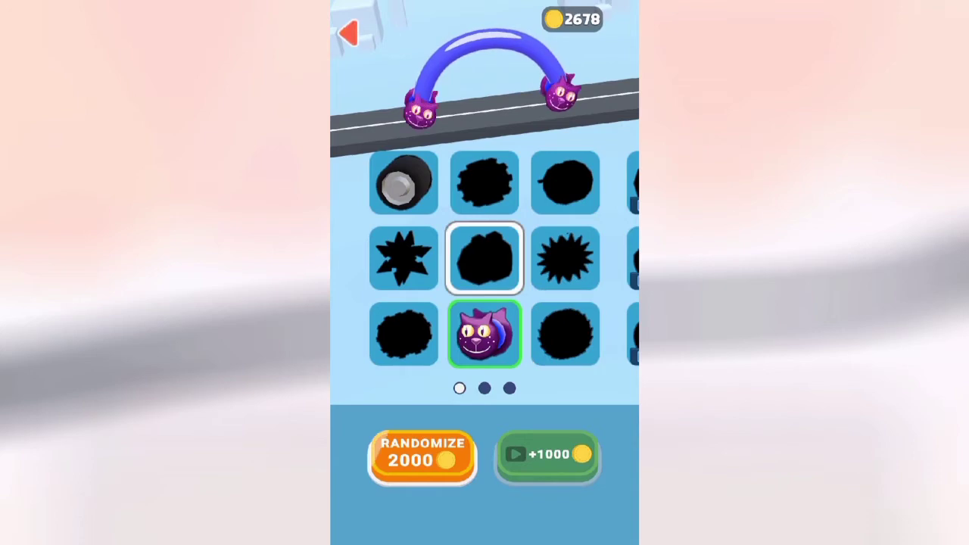
- Buy spiral wheels via Randomize for 2000 coins, then start level 6 against Moselle
{"action": "left_click", "coordinate": [423, 454]}
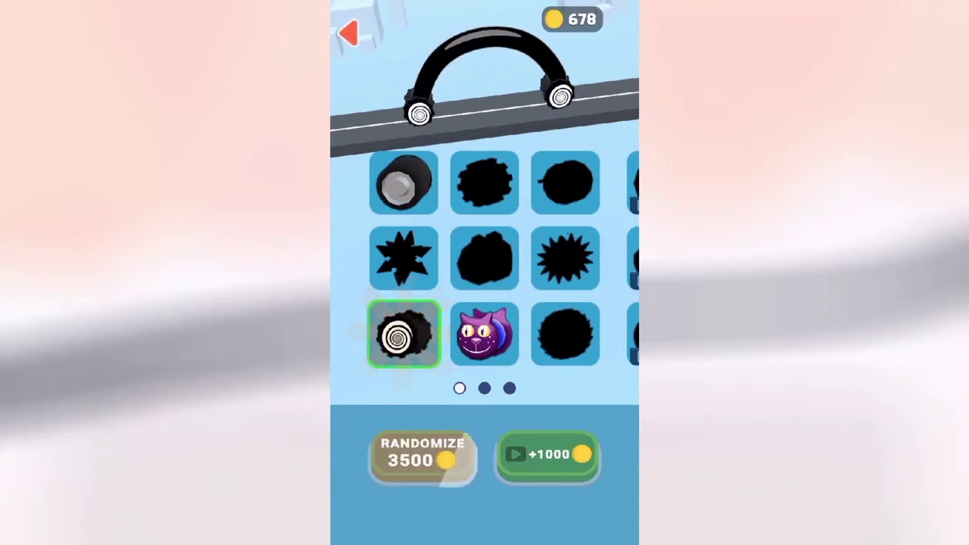
{"action": "left_click", "coordinate": [347, 33]}
{"action": "left_click", "coordinate": [484, 450]}
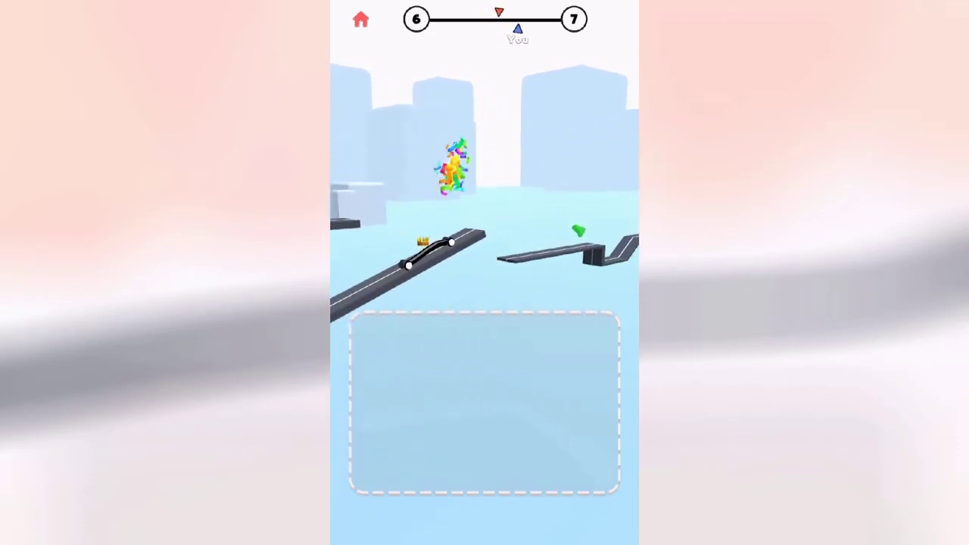
- Win level 6 with a redrawn car and open three chests worth 150 and 1000 coins
{"action": "left_click_drag", "start_coordinate": [454, 427], "coordinate": [511, 419]}
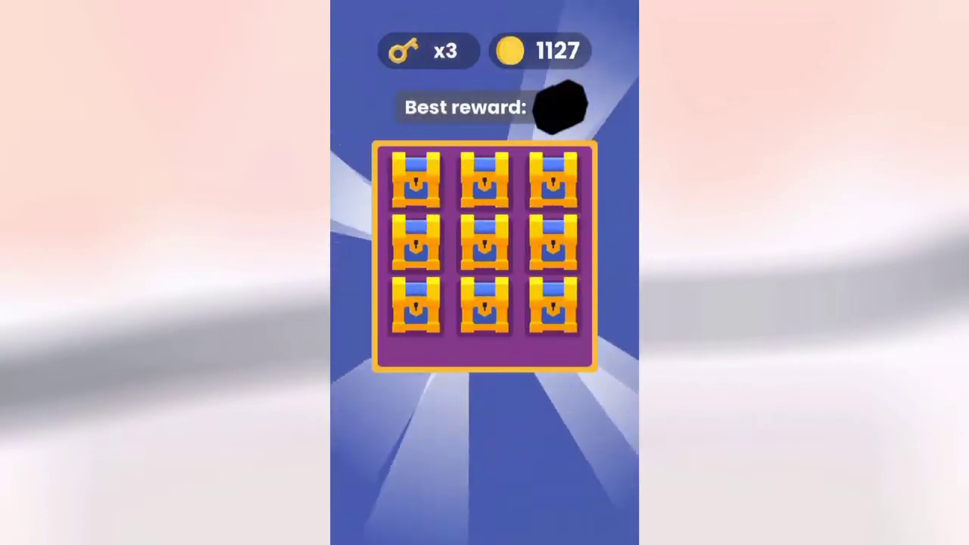
{"action": "left_click", "coordinate": [553, 179]}
{"action": "left_click", "coordinate": [484, 243]}
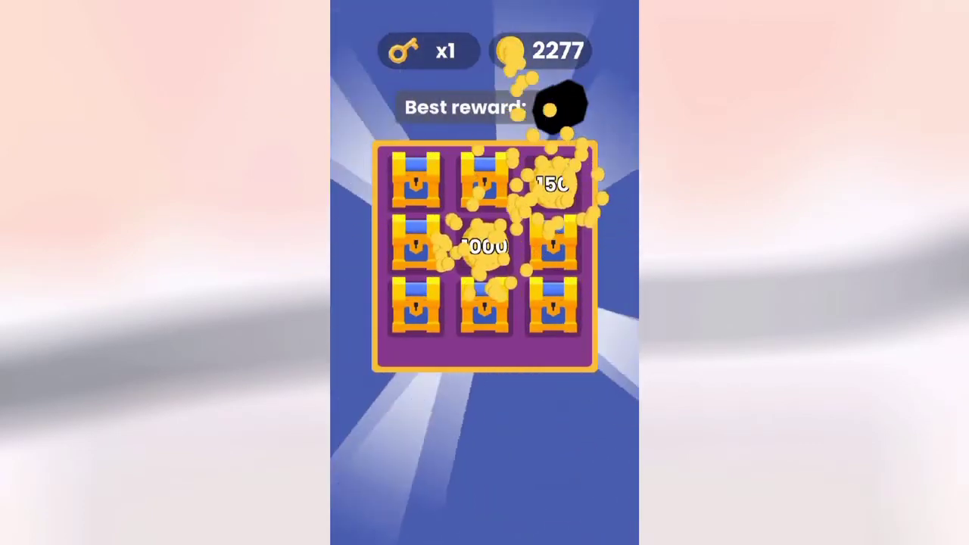
{"action": "left_click", "coordinate": [553, 303]}
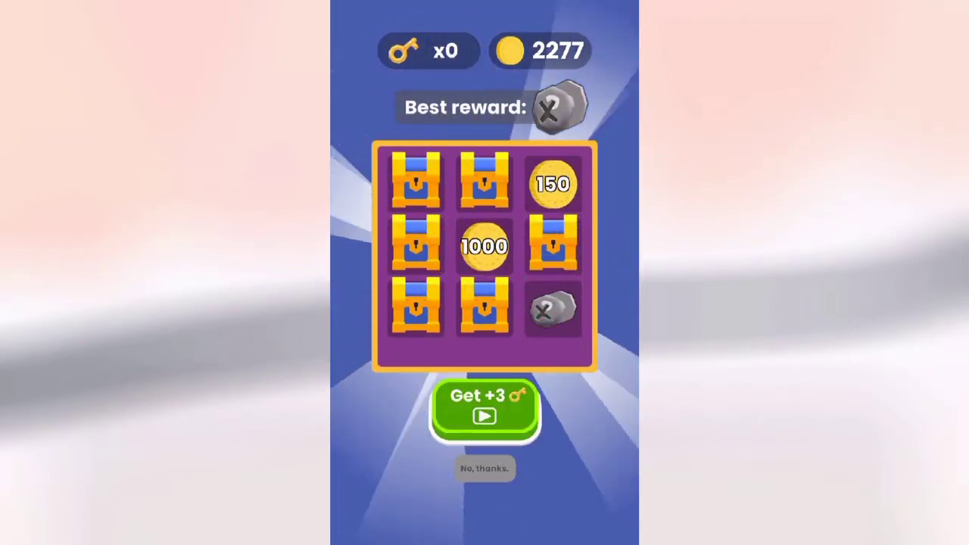
- Decline extra keys and swipe through the wheel collection to the new bolt wheel
{"action": "left_click", "coordinate": [484, 468]}
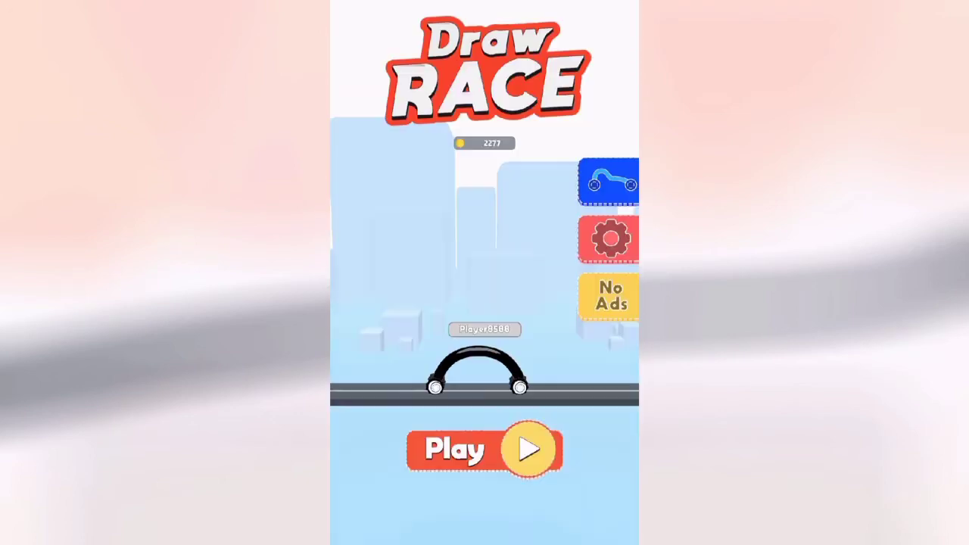
{"action": "left_click", "coordinate": [607, 181]}
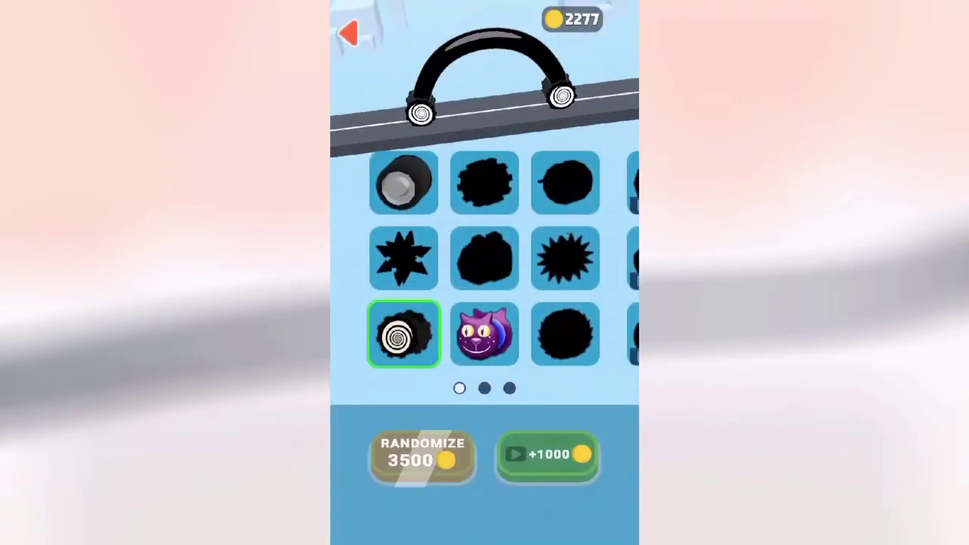
{"action": "left_click_drag", "start_coordinate": [575, 258], "coordinate": [393, 257]}
{"action": "left_click_drag", "start_coordinate": [576, 257], "coordinate": [393, 257]}
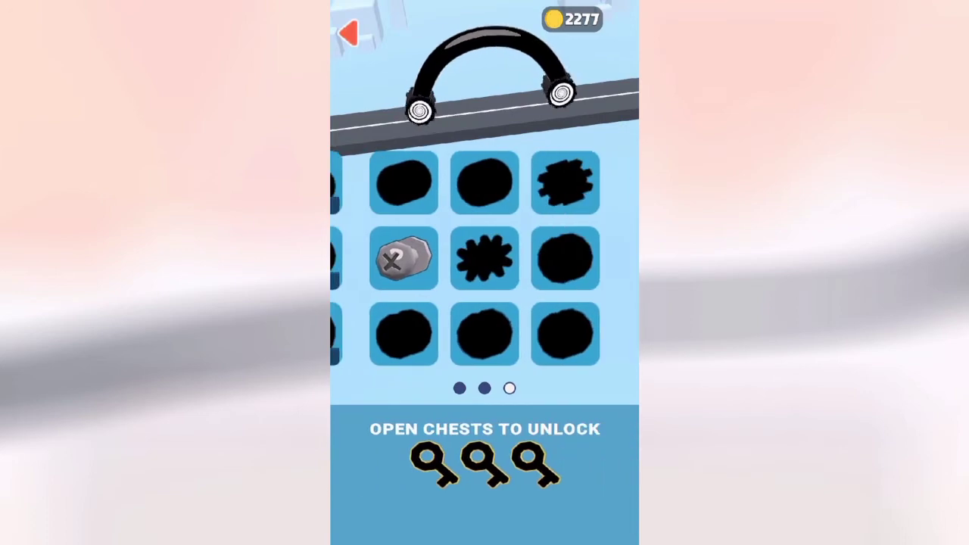